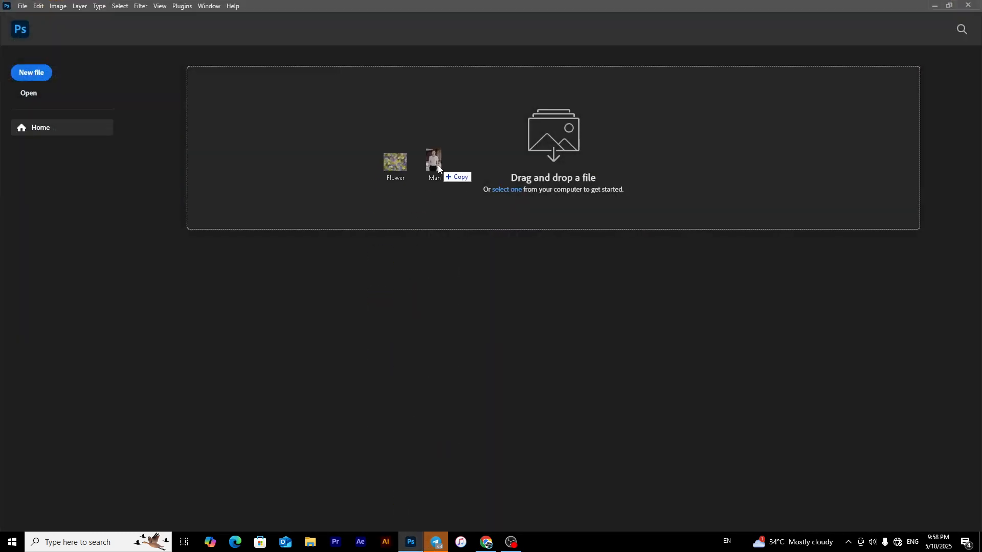
Open the Flower and Man images as separate documents and look over the flower picture.
{"action": "scroll", "coordinate": [444, 168], "scroll_direction": "down", "scroll_amount": 2}
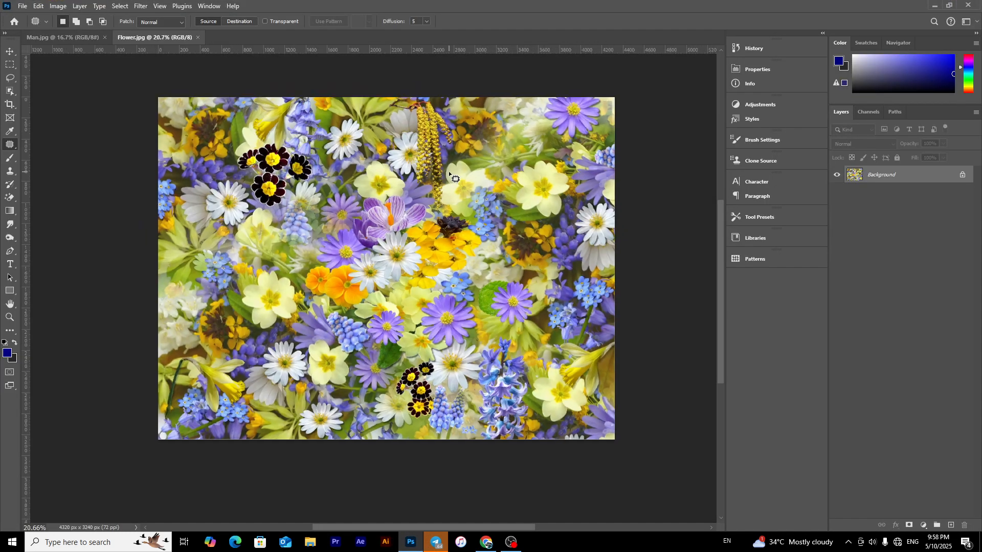
{"action": "scroll", "coordinate": [298, 269], "scroll_direction": "up", "scroll_amount": 4}
{"action": "scroll", "coordinate": [386, 263], "scroll_direction": "down", "scroll_amount": 4}
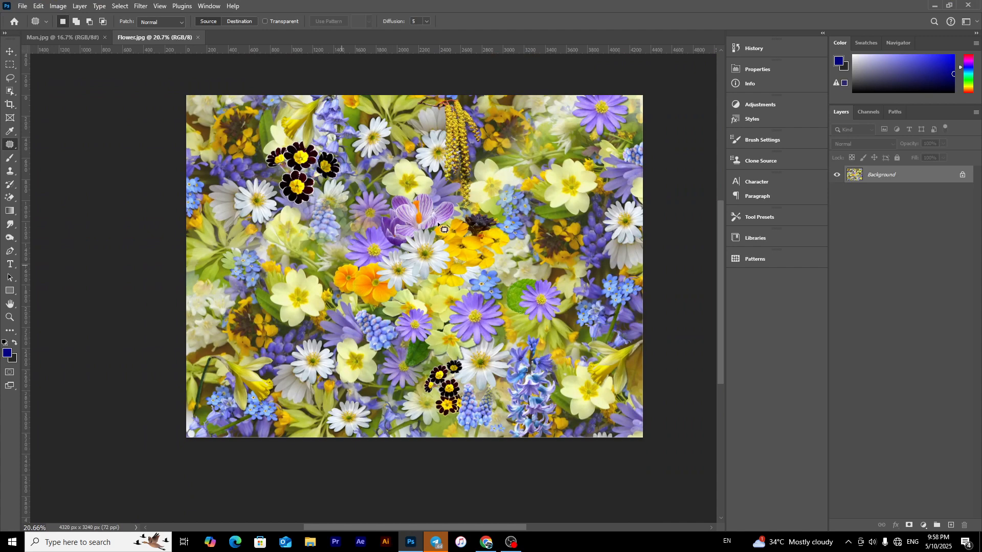
Select the man in Man.jpg with the Object Selection tool.
{"action": "left_click", "coordinate": [91, 36]}
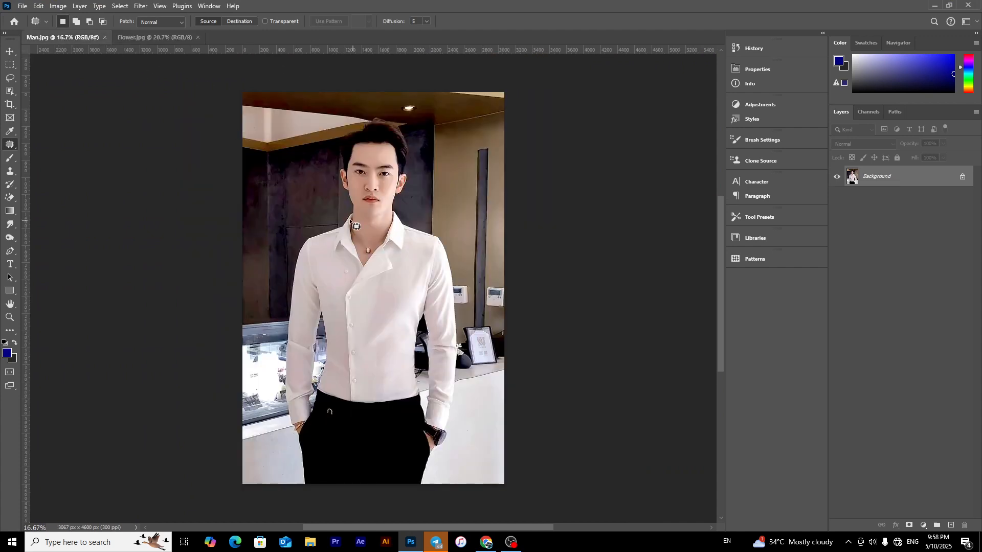
{"action": "scroll", "coordinate": [391, 210], "scroll_direction": "down", "scroll_amount": 2}
{"action": "left_click_drag", "start_coordinate": [344, 211], "coordinate": [434, 220]}
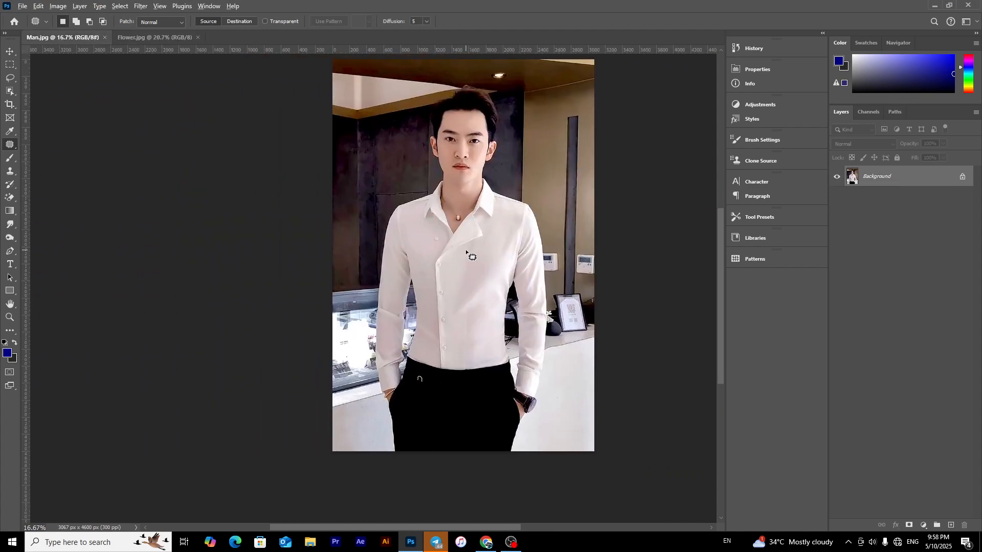
{"action": "scroll", "coordinate": [466, 253], "scroll_direction": "up", "scroll_amount": 4}
{"action": "left_click_drag", "start_coordinate": [494, 208], "coordinate": [491, 248]}
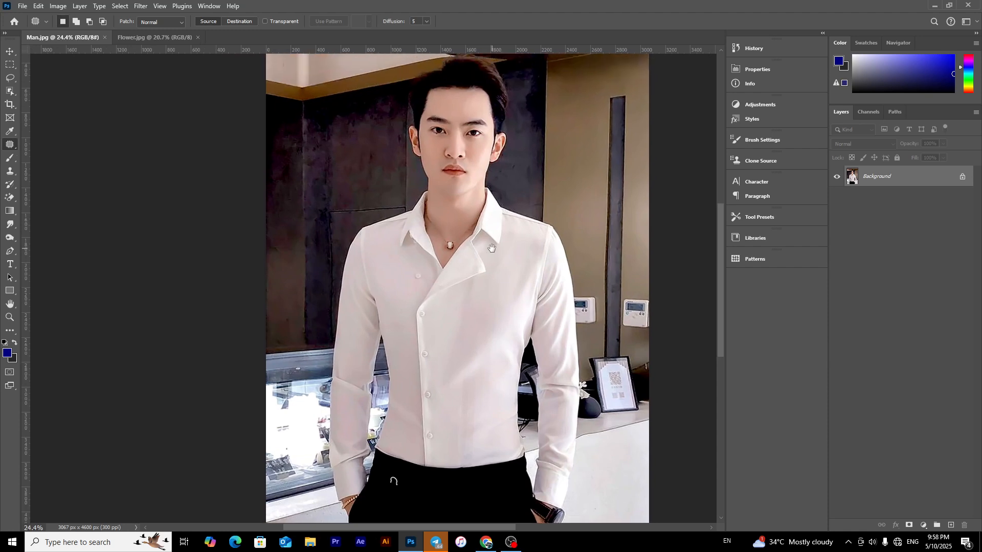
{"action": "scroll", "coordinate": [494, 251], "scroll_direction": "down", "scroll_amount": 2}
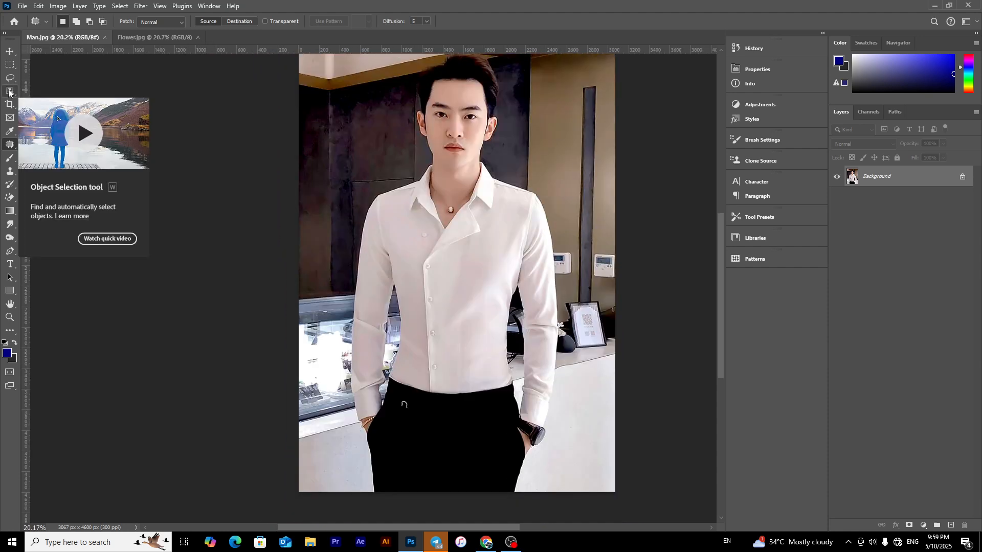
{"action": "left_click", "coordinate": [9, 92]}
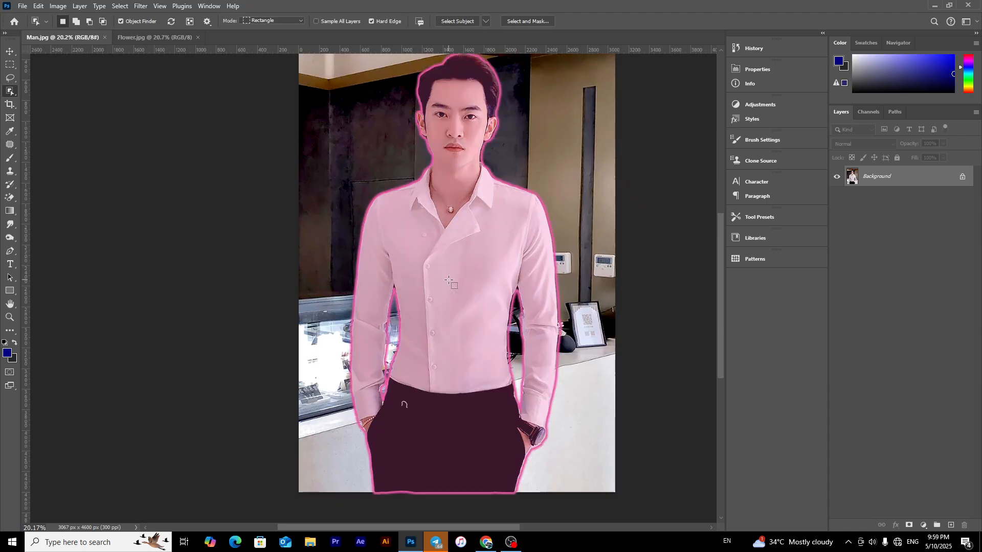
{"action": "left_click", "coordinate": [449, 280]}
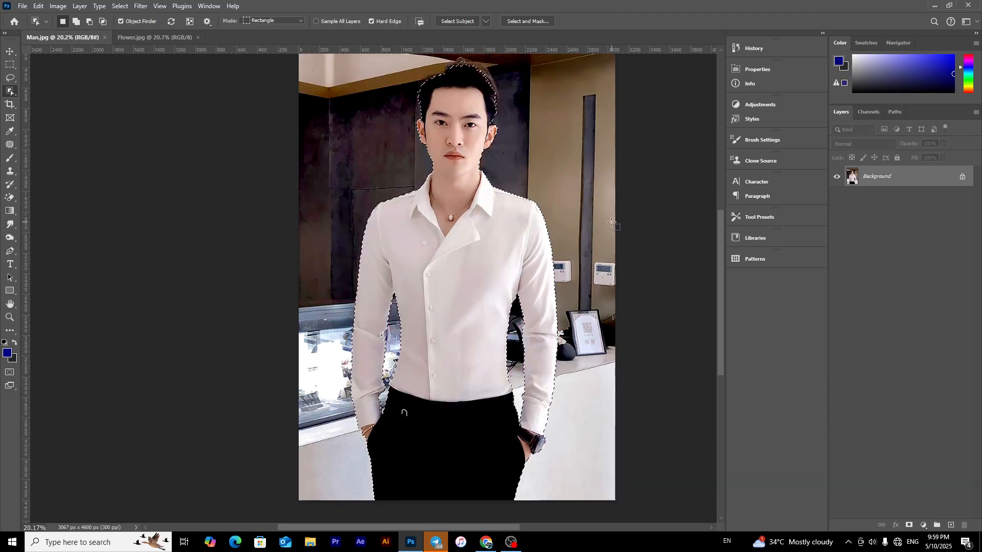
Subtract the man's head and neck from the selection with the Lasso tool.
{"action": "scroll", "coordinate": [611, 222], "scroll_direction": "up", "scroll_amount": 3}
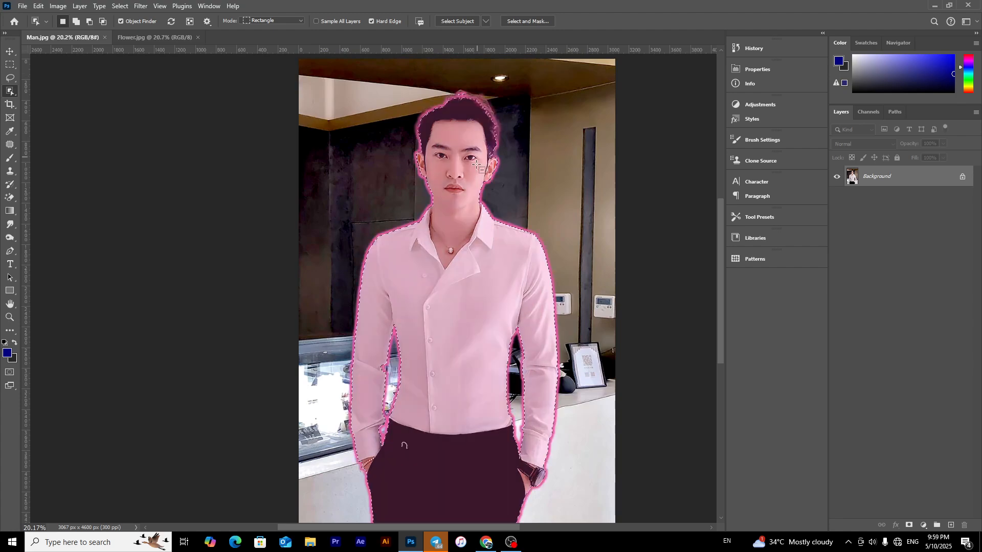
{"action": "scroll", "coordinate": [477, 165], "scroll_direction": "up", "scroll_amount": 3}
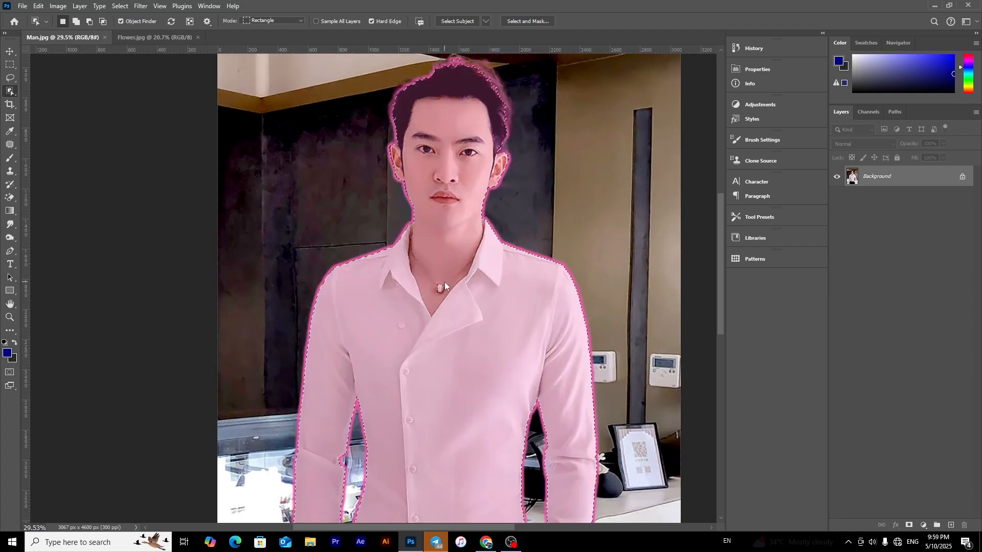
{"action": "right_click", "coordinate": [8, 80]}
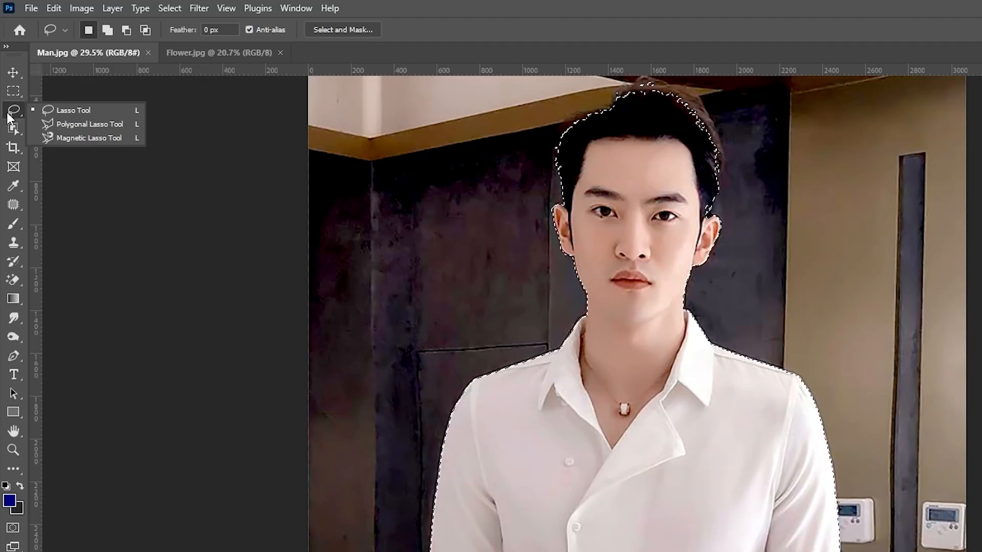
{"action": "left_click", "coordinate": [66, 110]}
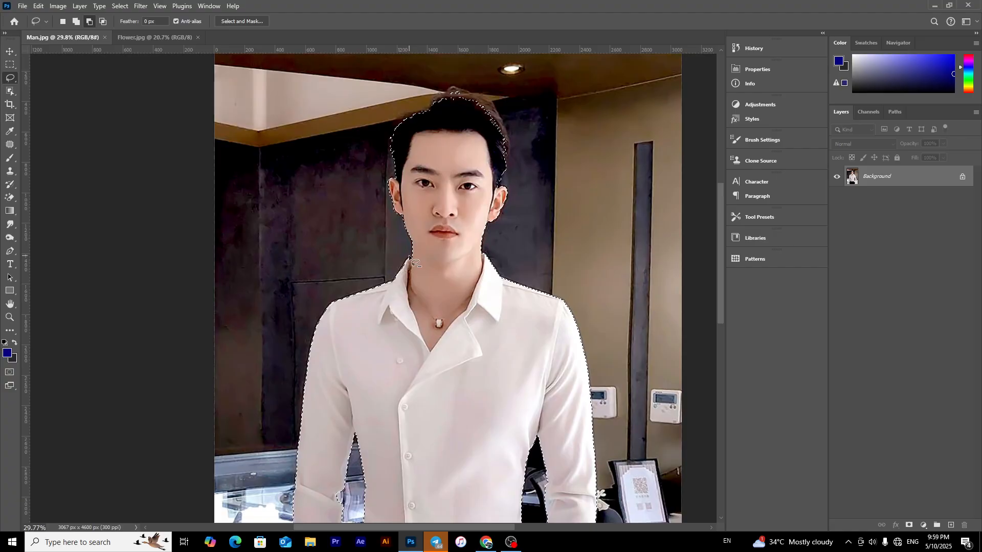
{"action": "mouse_move", "coordinate": [406, 291]}
{"action": "left_mouse_down"}
{"action": "mouse_move", "coordinate": [462, 318]}
{"action": "mouse_move", "coordinate": [358, 163]}
{"action": "left_mouse_up"}
{"action": "scroll", "coordinate": [410, 337], "scroll_direction": "up", "scroll_amount": 5}
{"action": "mouse_move", "coordinate": [401, 234]}
{"action": "left_mouse_down"}
{"action": "mouse_move", "coordinate": [427, 369]}
{"action": "mouse_move", "coordinate": [389, 240]}
{"action": "left_mouse_up"}
{"action": "scroll", "coordinate": [365, 195], "scroll_direction": "up", "scroll_amount": 2}
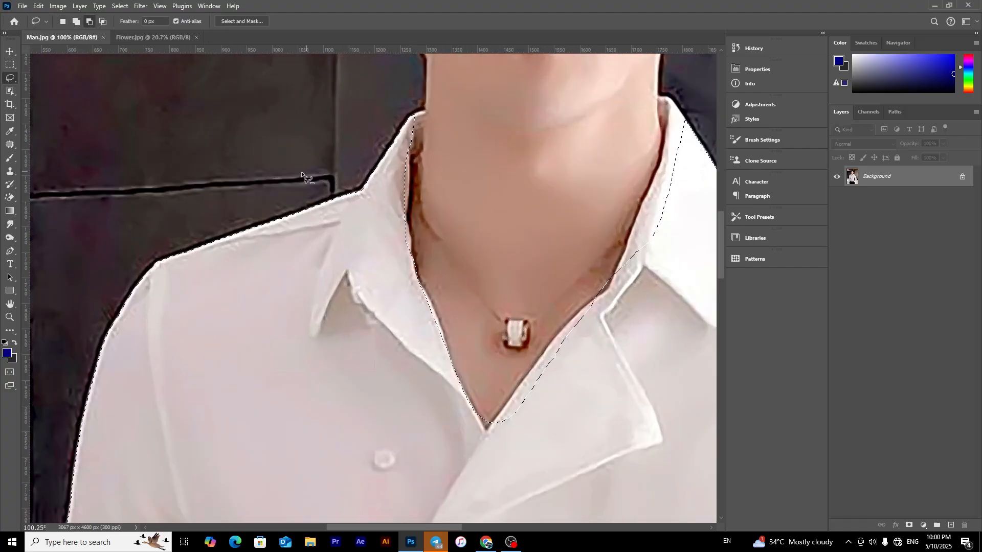
Refine the selection along the shirt's collar and V-neckline so that it leaves out the skin.
{"action": "mouse_move", "coordinate": [653, 187]}
{"action": "left_mouse_down"}
{"action": "mouse_move", "coordinate": [499, 205]}
{"action": "mouse_move", "coordinate": [470, 272]}
{"action": "left_mouse_up"}
{"action": "scroll", "coordinate": [502, 195], "scroll_direction": "up", "scroll_amount": 1}
{"action": "scroll", "coordinate": [475, 277], "scroll_direction": "up", "scroll_amount": 1}
{"action": "left_click_drag", "start_coordinate": [481, 335], "coordinate": [498, 219]}
{"action": "mouse_move", "coordinate": [430, 245]}
{"action": "left_mouse_down"}
{"action": "mouse_move", "coordinate": [372, 307]}
{"action": "mouse_move", "coordinate": [429, 260]}
{"action": "left_mouse_up"}
{"action": "scroll", "coordinate": [426, 286], "scroll_direction": "up", "scroll_amount": 2}
{"action": "left_click_drag", "start_coordinate": [268, 407], "coordinate": [296, 419]}
{"action": "scroll", "coordinate": [427, 286], "scroll_direction": "down", "scroll_amount": 8}
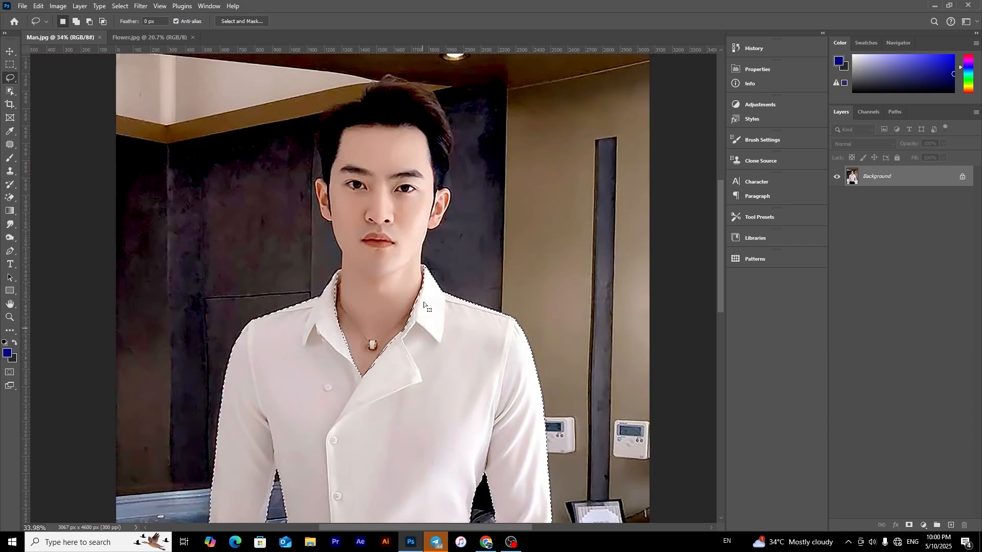
{"action": "scroll", "coordinate": [427, 286], "scroll_direction": "up", "scroll_amount": 8}
{"action": "mouse_move", "coordinate": [415, 210]}
{"action": "left_mouse_down"}
{"action": "mouse_move", "coordinate": [449, 287]}
{"action": "mouse_move", "coordinate": [435, 255]}
{"action": "left_mouse_up"}
{"action": "scroll", "coordinate": [435, 266], "scroll_direction": "down", "scroll_amount": 8}
{"action": "scroll", "coordinate": [286, 358], "scroll_direction": "up", "scroll_amount": 6}
Subtract the trousers and both hands from the selection so that only the shirt stays selected.
{"action": "scroll", "coordinate": [280, 335], "scroll_direction": "down", "scroll_amount": 4}
{"action": "scroll", "coordinate": [280, 335], "scroll_direction": "down", "scroll_amount": 5}
{"action": "mouse_move", "coordinate": [276, 328]}
{"action": "left_mouse_down"}
{"action": "mouse_move", "coordinate": [313, 305]}
{"action": "mouse_move", "coordinate": [408, 283]}
{"action": "mouse_move", "coordinate": [535, 325]}
{"action": "mouse_move", "coordinate": [398, 372]}
{"action": "left_mouse_up"}
{"action": "scroll", "coordinate": [413, 247], "scroll_direction": "up", "scroll_amount": 5}
{"action": "mouse_move", "coordinate": [251, 271]}
{"action": "left_mouse_down"}
{"action": "mouse_move", "coordinate": [394, 318]}
{"action": "mouse_move", "coordinate": [511, 315]}
{"action": "mouse_move", "coordinate": [608, 276]}
{"action": "left_mouse_up"}
{"action": "scroll", "coordinate": [436, 358], "scroll_direction": "down", "scroll_amount": 8}
{"action": "scroll", "coordinate": [435, 302], "scroll_direction": "up", "scroll_amount": 2}
{"action": "scroll", "coordinate": [419, 359], "scroll_direction": "up", "scroll_amount": 8}
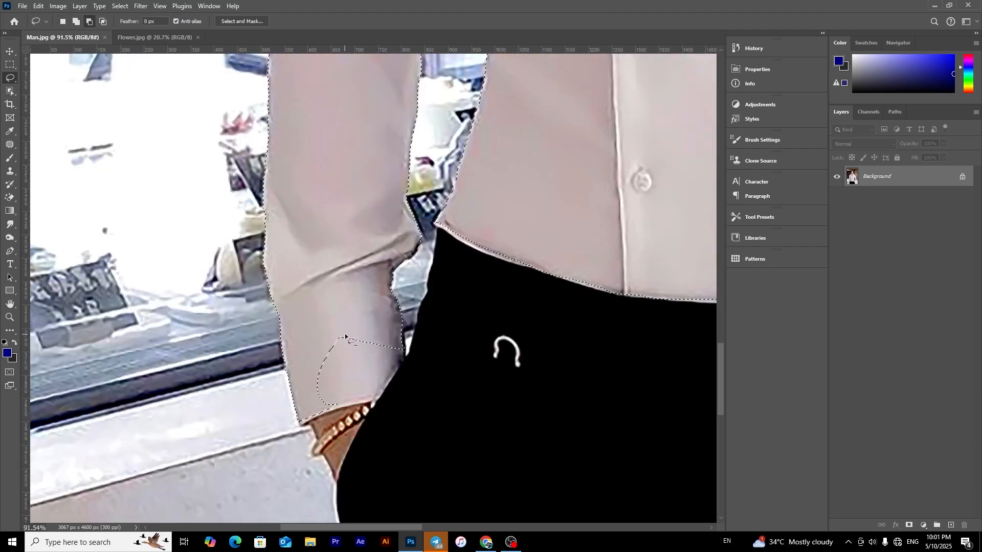
{"action": "scroll", "coordinate": [603, 404], "scroll_direction": "down", "scroll_amount": 8}
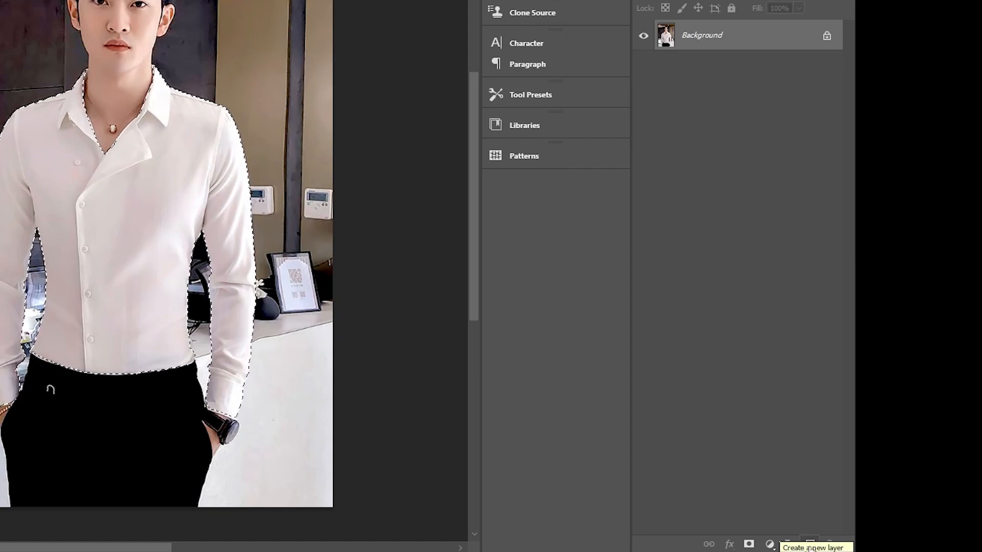
Add a Solid Color fill of #0404a1 on a new layer over the selected shirt and set its blend mode to Multiply.
{"action": "left_click", "coordinate": [950, 526]}
{"action": "left_click", "coordinate": [769, 544]}
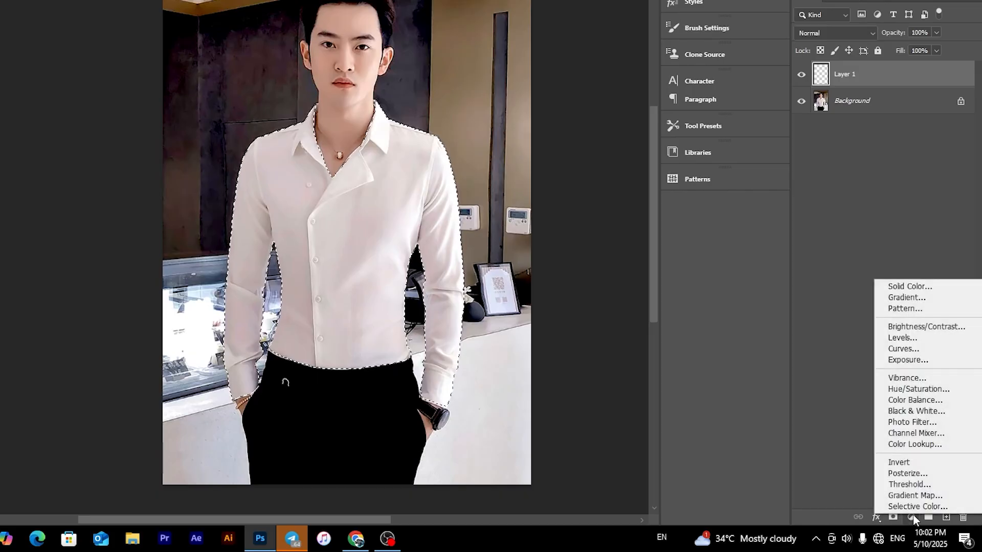
{"action": "left_click", "coordinate": [909, 286]}
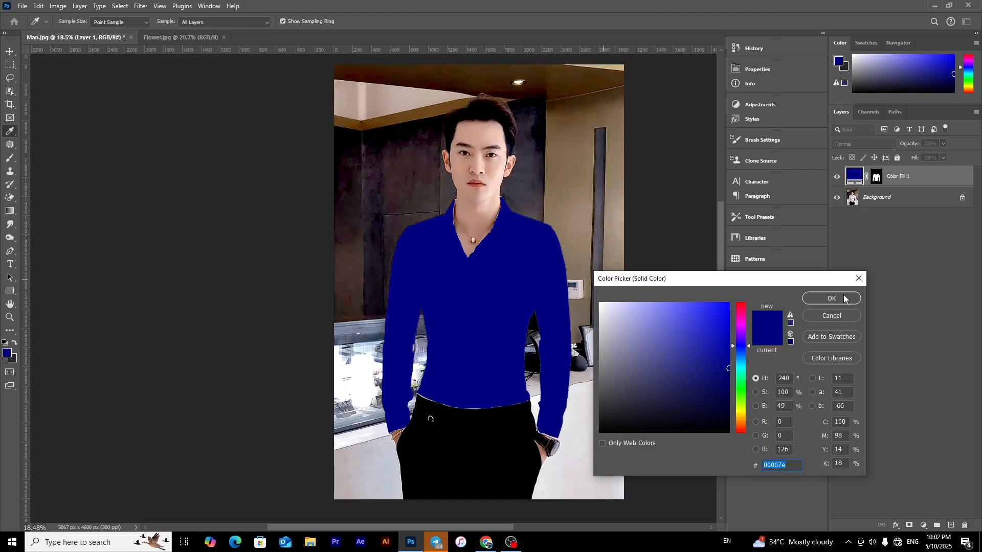
{"action": "left_click", "coordinate": [726, 350]}
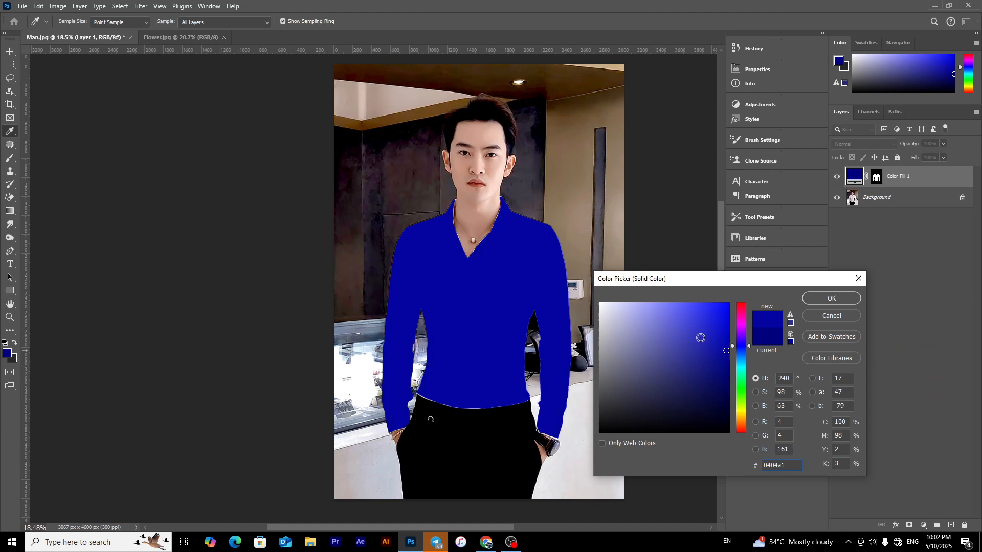
{"action": "left_click", "coordinate": [831, 298]}
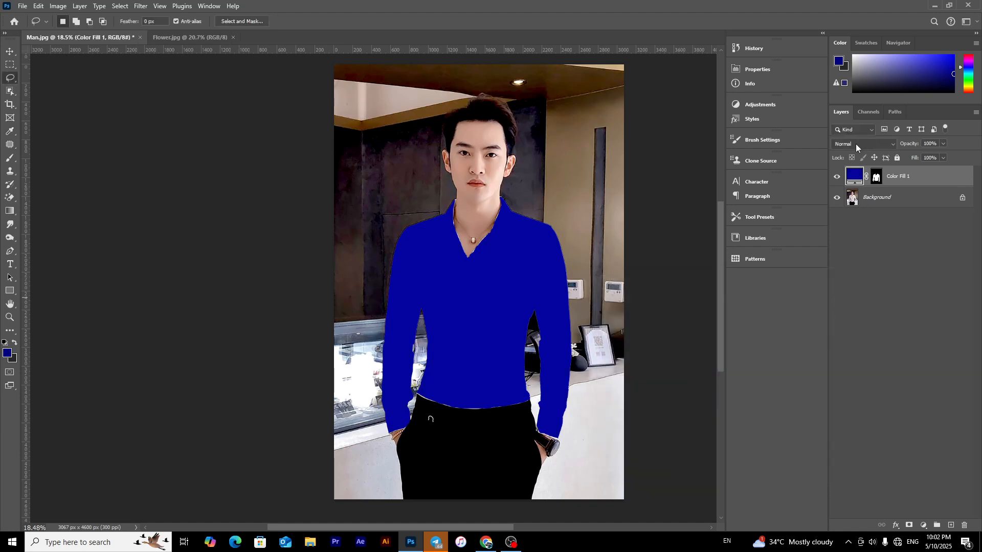
{"action": "left_click", "coordinate": [842, 144]}
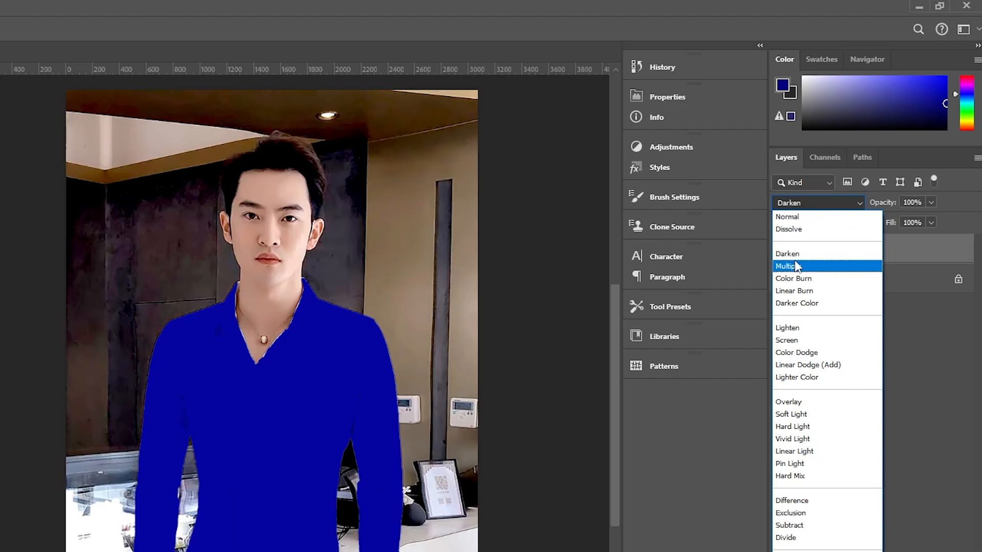
{"action": "left_click", "coordinate": [842, 188]}
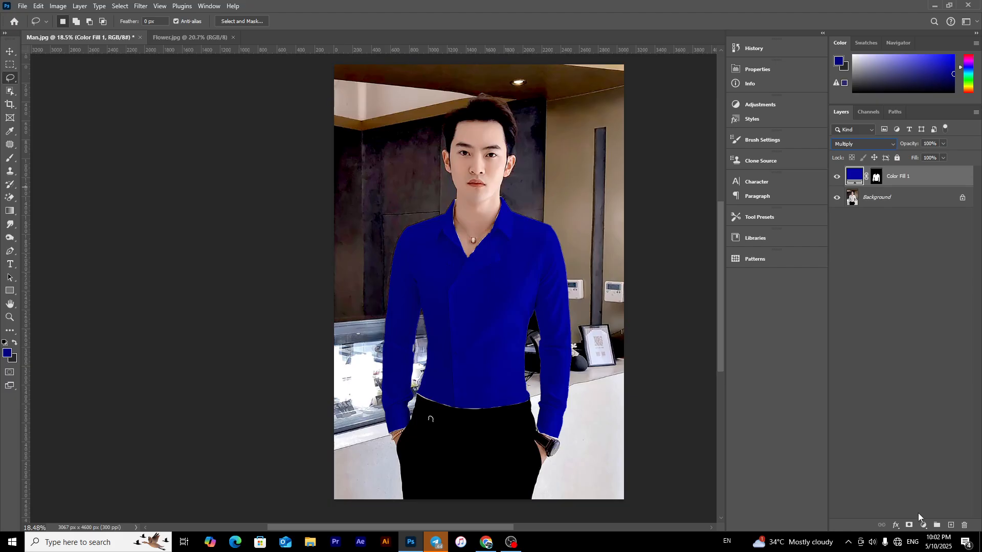
Split the white Underlying Layer slider to 205 / 255 in the colour fill's Blending Options.
{"action": "left_click", "coordinate": [895, 525]}
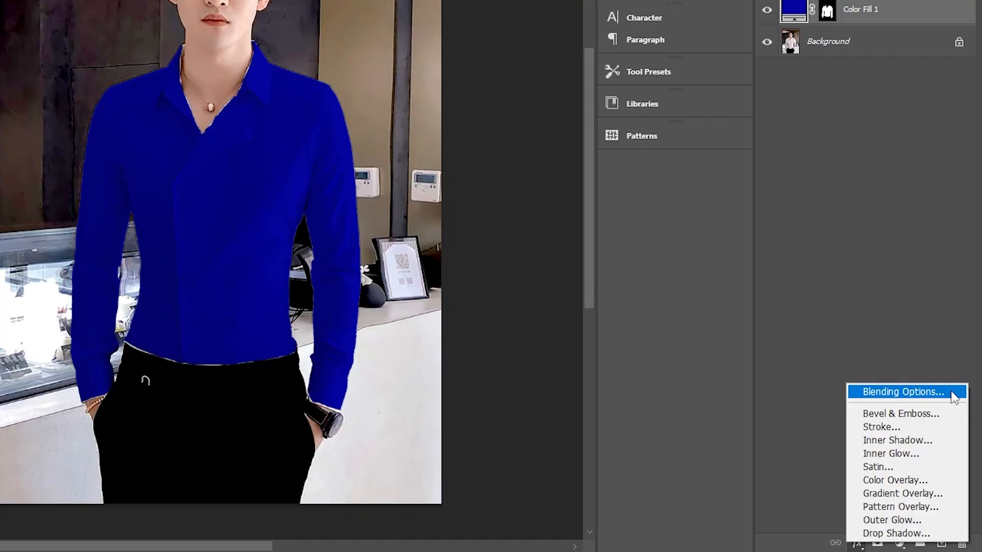
{"action": "left_click", "coordinate": [914, 391]}
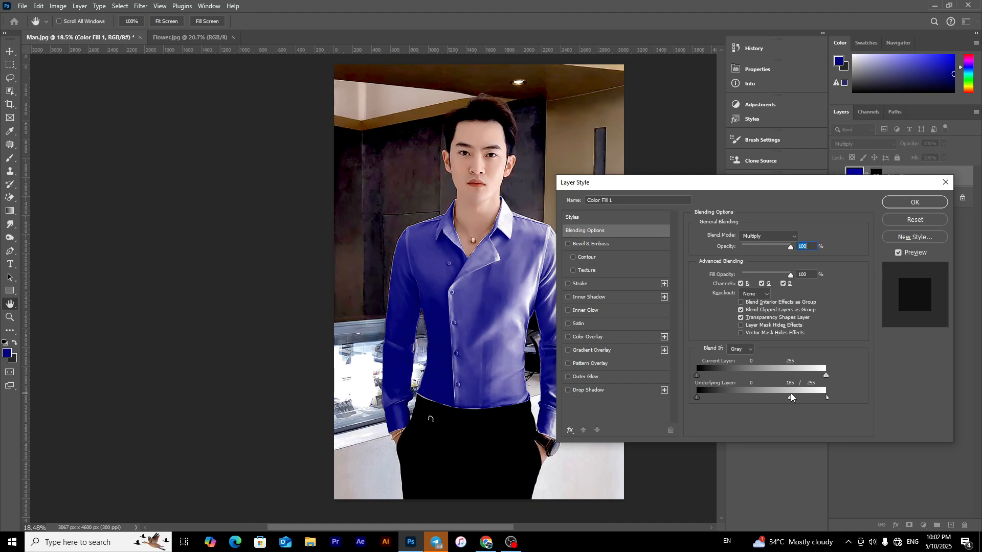
{"action": "left_click_drag", "start_coordinate": [792, 394], "coordinate": [801, 398]}
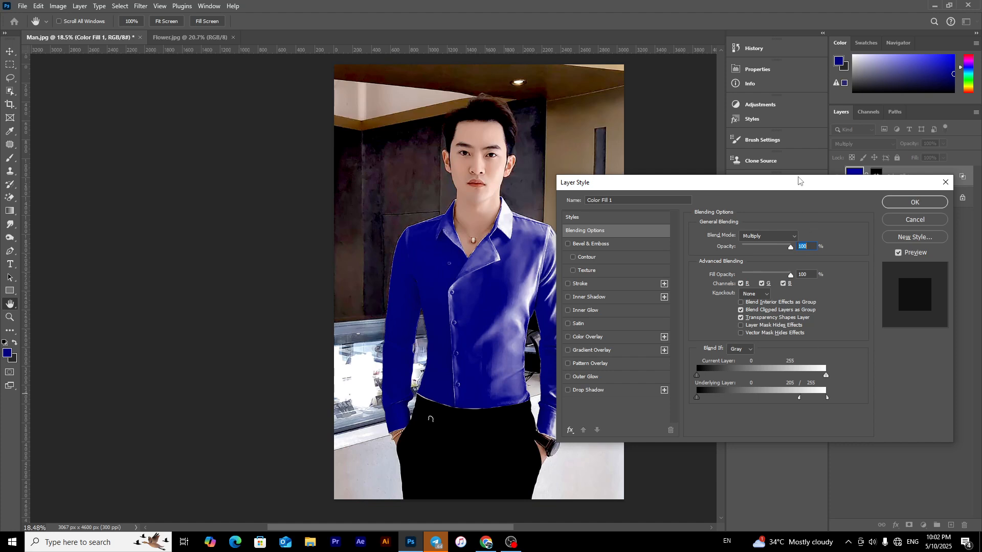
{"action": "left_click_drag", "start_coordinate": [791, 183], "coordinate": [797, 184]}
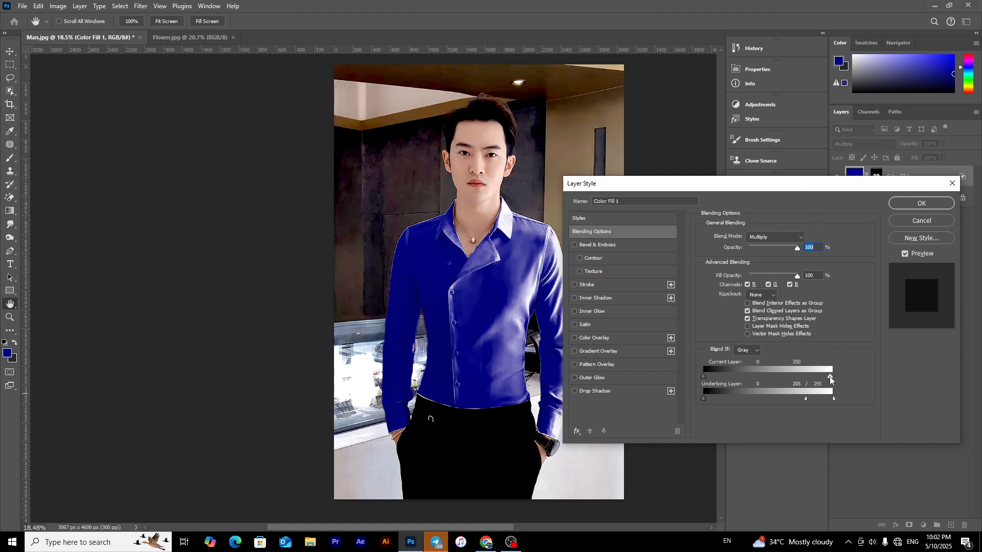
Try out the Current Layer blending sliders, return them to both ends, and apply the layer style.
{"action": "left_click_drag", "start_coordinate": [829, 377], "coordinate": [786, 361]}
{"action": "mouse_move", "coordinate": [708, 377]}
{"action": "left_mouse_down"}
{"action": "mouse_move", "coordinate": [719, 378]}
{"action": "mouse_move", "coordinate": [709, 375]}
{"action": "left_mouse_up"}
{"action": "left_click_drag", "start_coordinate": [787, 377], "coordinate": [840, 377]}
{"action": "left_click_drag", "start_coordinate": [713, 376], "coordinate": [703, 375]}
{"action": "left_click", "coordinate": [930, 205]}
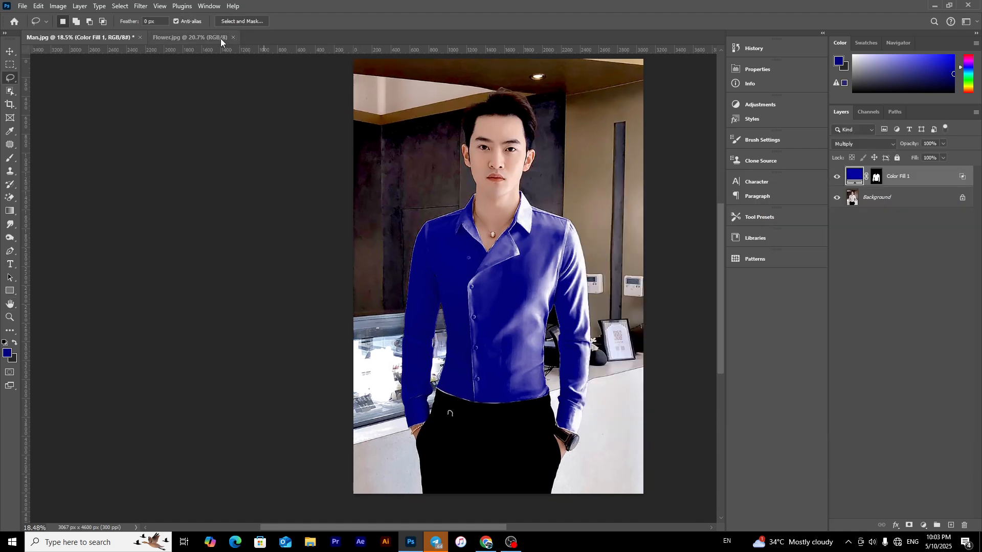
Copy the whole Flower.jpg image and paste it as a new layer into Man.jpg.
{"action": "left_click", "coordinate": [175, 38]}
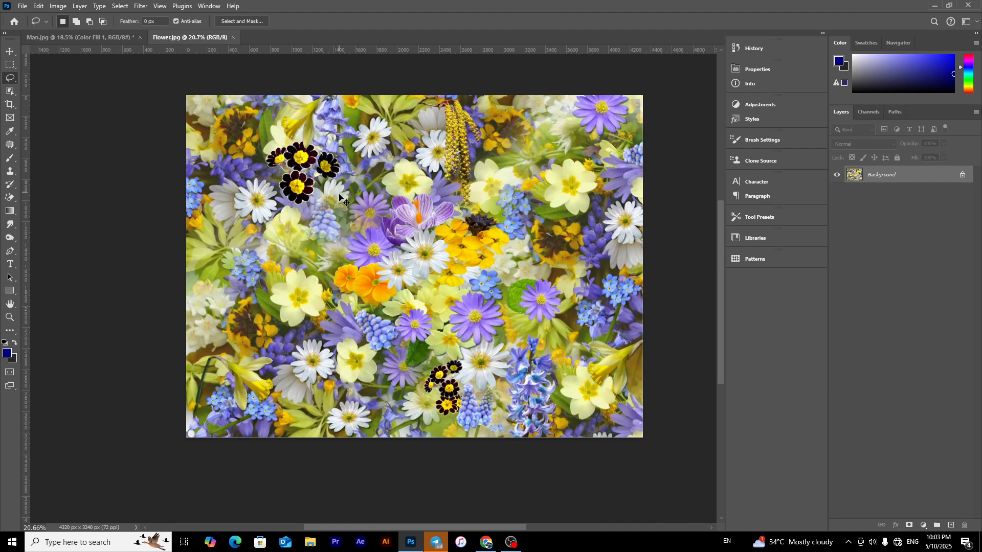
{"action": "key", "text": "ctrl+a"}
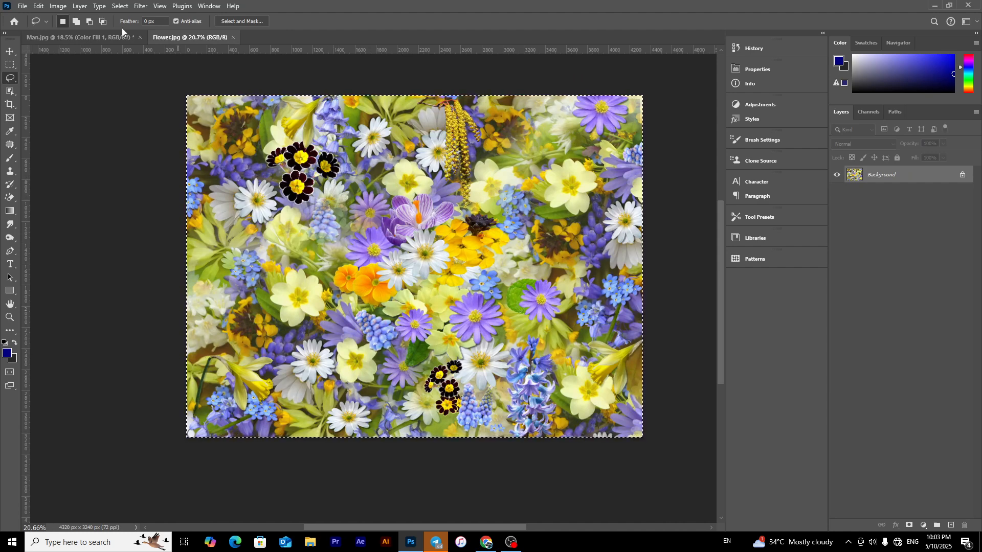
{"action": "left_click", "coordinate": [100, 38]}
{"action": "scroll", "coordinate": [433, 258], "scroll_direction": "down", "scroll_amount": 1}
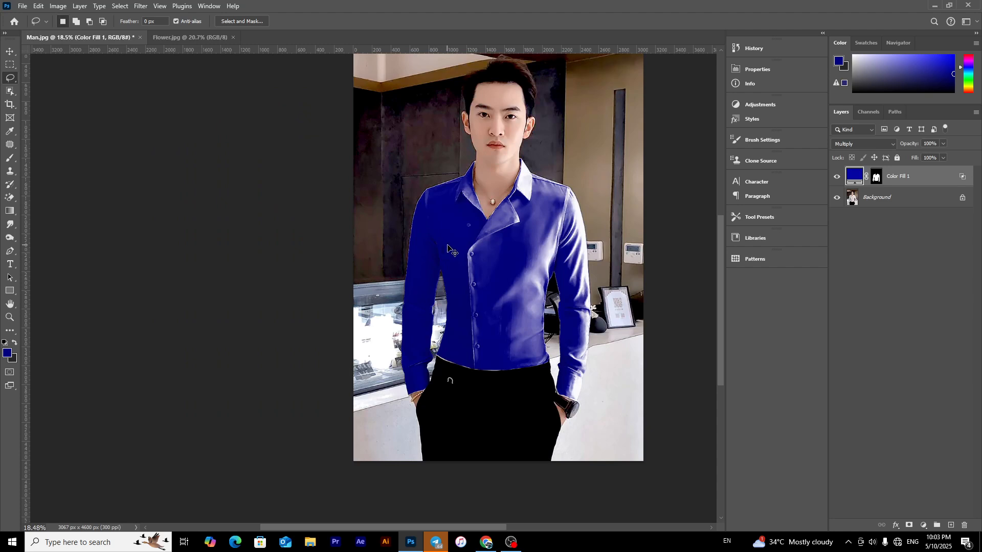
{"action": "key", "text": "ctrl+v"}
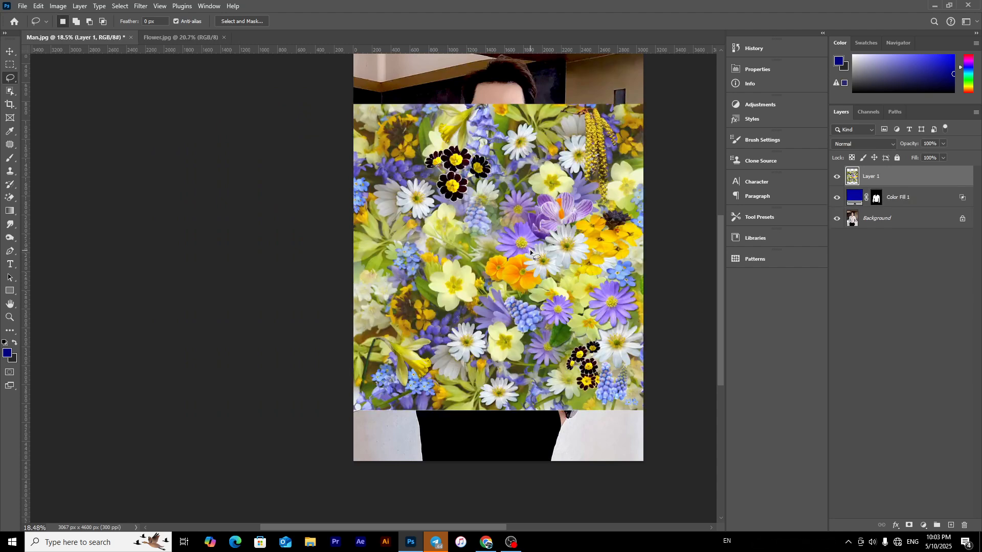
Scale the flower layer down to the photo's width, position it over the shirt, and apply the transform.
{"action": "key", "text": "ctrl+t"}
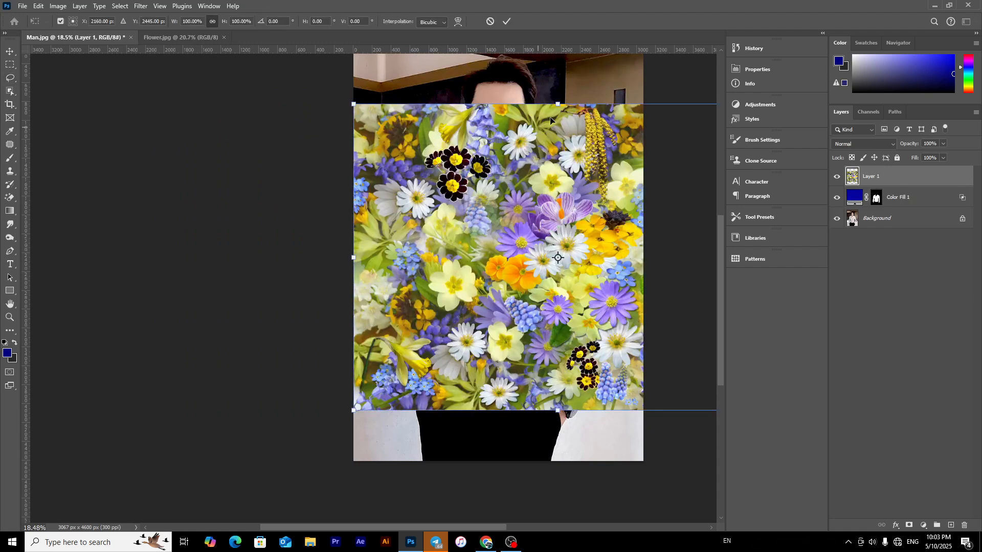
{"action": "scroll", "coordinate": [421, 190], "scroll_direction": "down", "scroll_amount": 3}
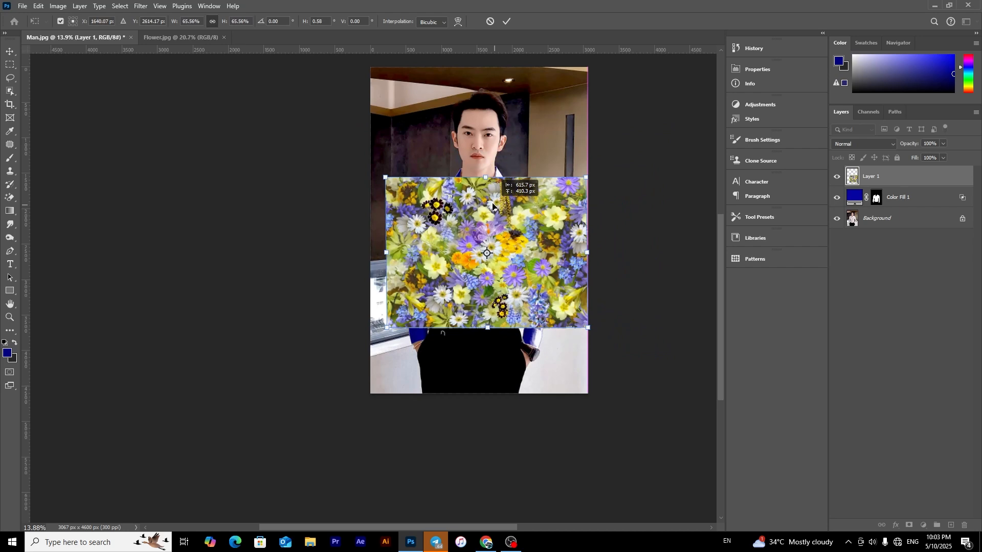
{"action": "left_click_drag", "start_coordinate": [480, 200], "coordinate": [481, 167]}
{"action": "left_click", "coordinate": [506, 23]}
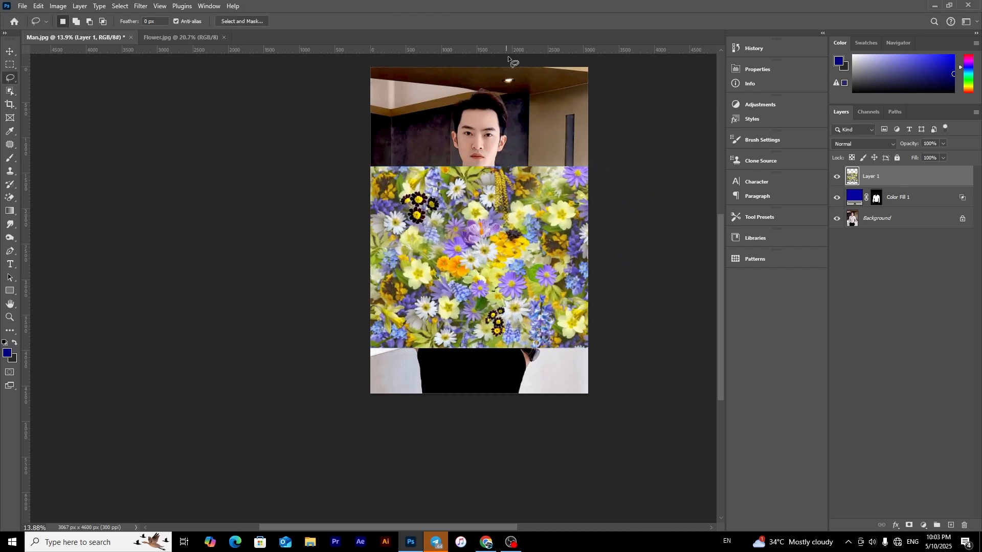
{"action": "scroll", "coordinate": [475, 156], "scroll_direction": "up", "scroll_amount": 3}
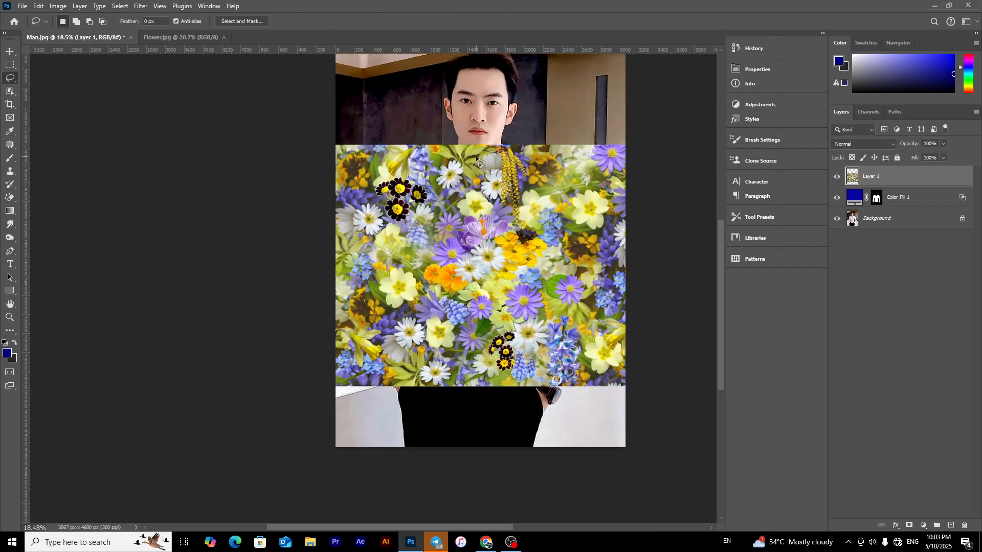
Clip the flower layer to the colour fill and adjust its colours with Hue/Saturation at Hue -29 and Saturation +23.
{"action": "left_click", "coordinate": [889, 183], "text": "alt"}
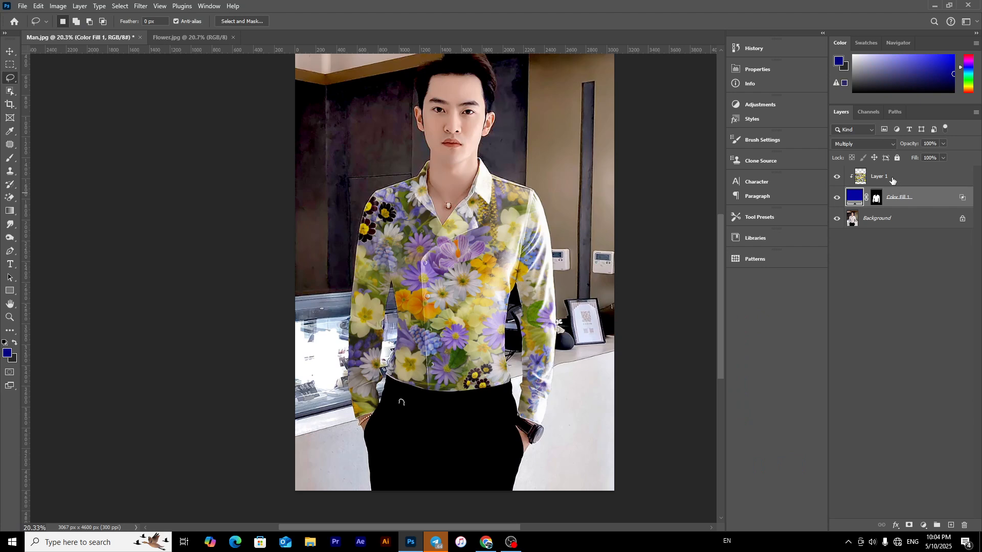
{"action": "left_click", "coordinate": [889, 177]}
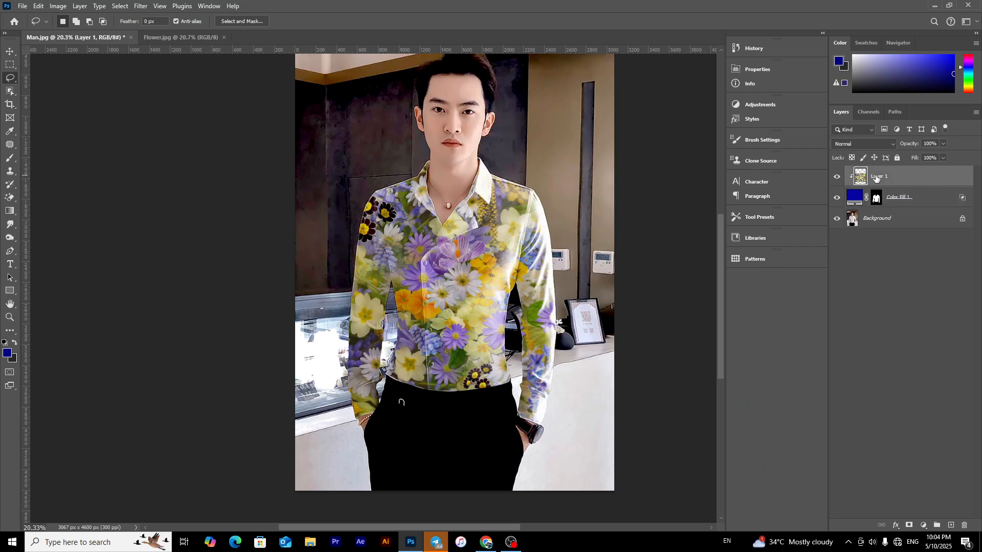
{"action": "key", "text": "ctrl+u"}
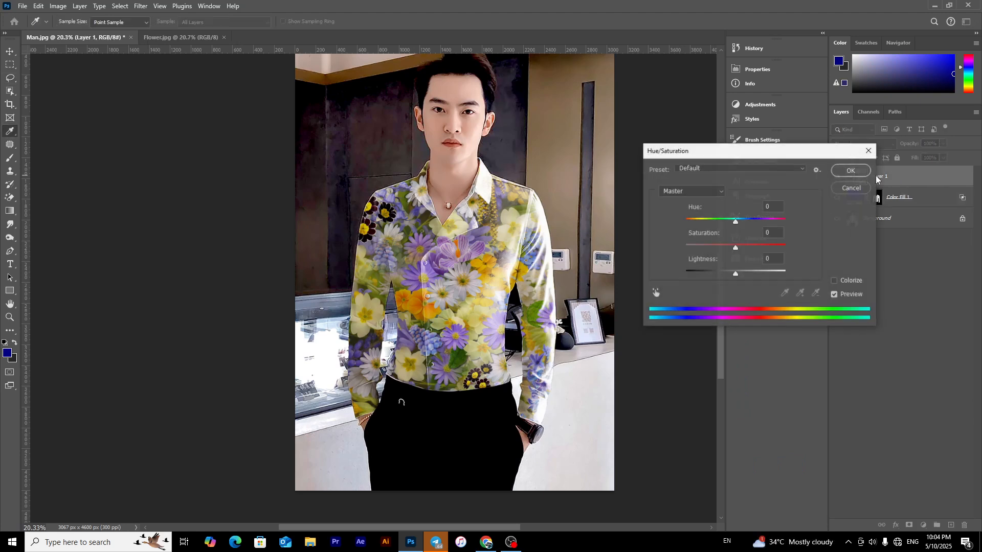
{"action": "mouse_move", "coordinate": [736, 223]}
{"action": "left_mouse_down"}
{"action": "mouse_move", "coordinate": [719, 222]}
{"action": "mouse_move", "coordinate": [748, 246]}
{"action": "mouse_move", "coordinate": [695, 219]}
{"action": "mouse_move", "coordinate": [727, 219]}
{"action": "left_mouse_up"}
{"action": "mouse_move", "coordinate": [748, 247]}
{"action": "left_mouse_down"}
{"action": "mouse_move", "coordinate": [736, 245]}
{"action": "mouse_move", "coordinate": [747, 241]}
{"action": "left_mouse_up"}
{"action": "left_click_drag", "start_coordinate": [727, 221], "coordinate": [722, 221]}
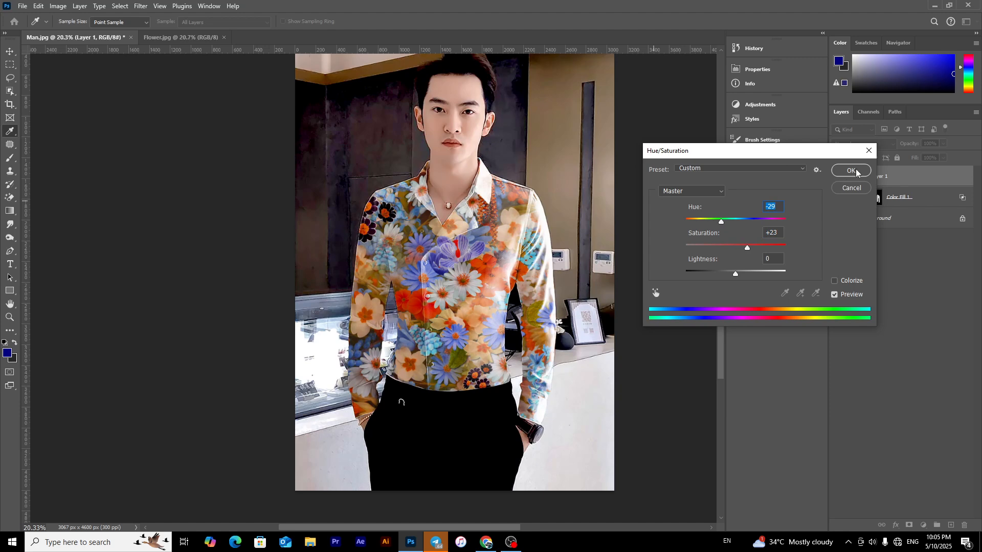
{"action": "left_click", "coordinate": [851, 171]}
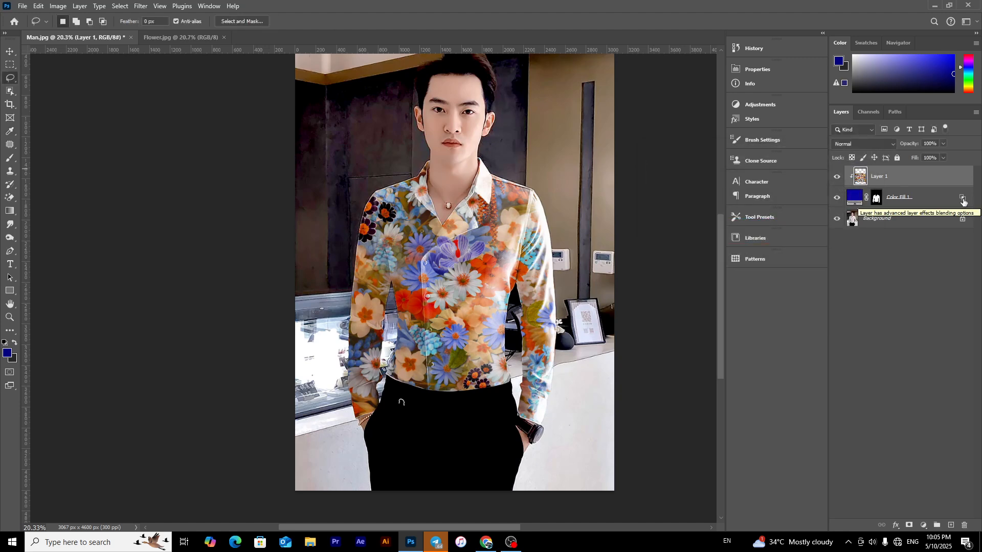
Set the colour fill's Underlying Layer blending range to black 19 and white 215 / 255, and apply the layer style.
{"action": "double_click", "coordinate": [962, 199]}
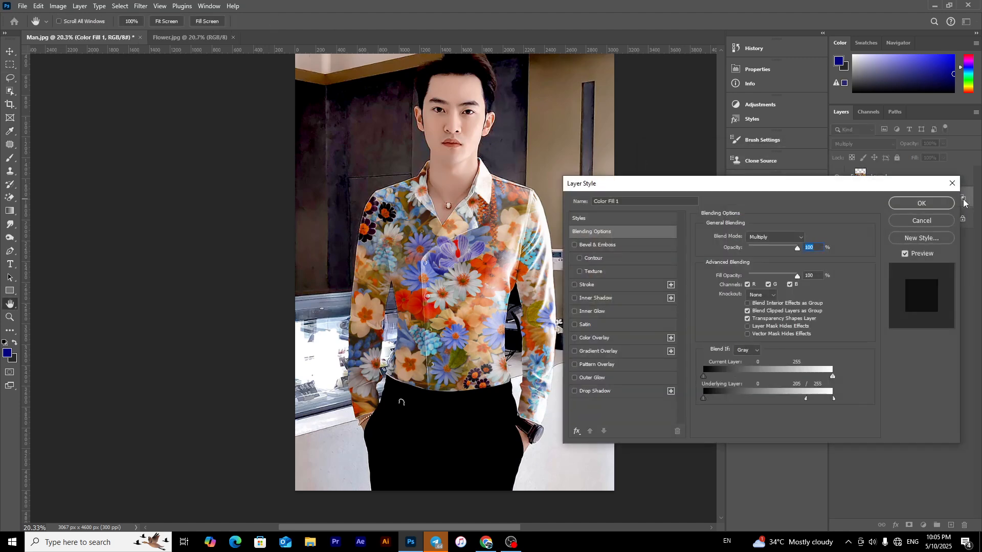
{"action": "left_click_drag", "start_coordinate": [815, 186], "coordinate": [801, 103]}
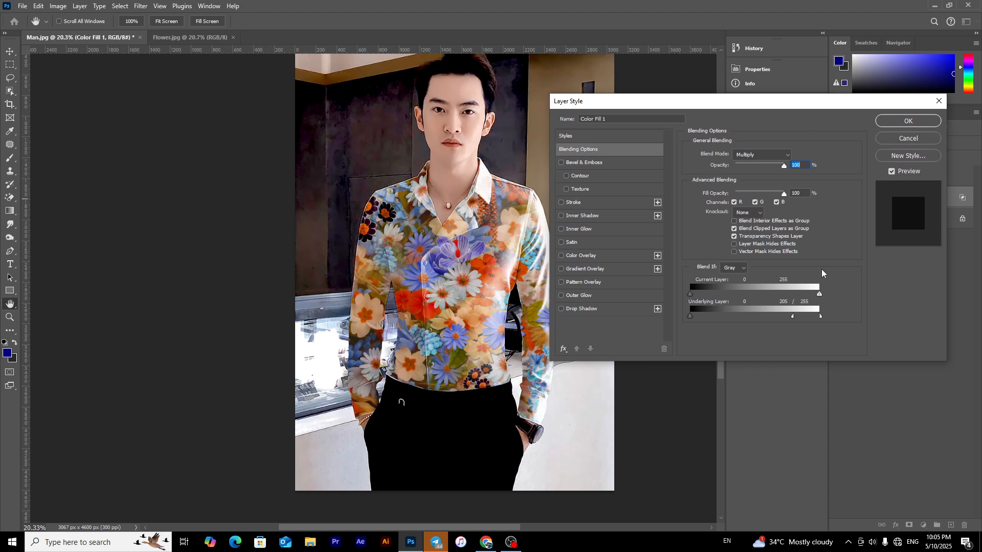
{"action": "left_click_drag", "start_coordinate": [793, 320], "coordinate": [799, 317]}
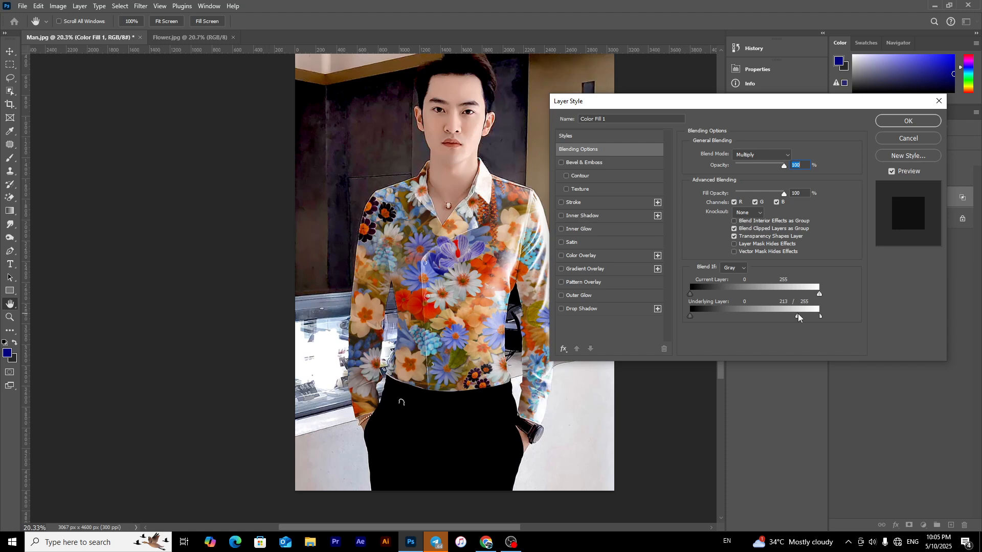
{"action": "left_click_drag", "start_coordinate": [689, 317], "coordinate": [699, 322]}
{"action": "left_click_drag", "start_coordinate": [797, 319], "coordinate": [799, 318]}
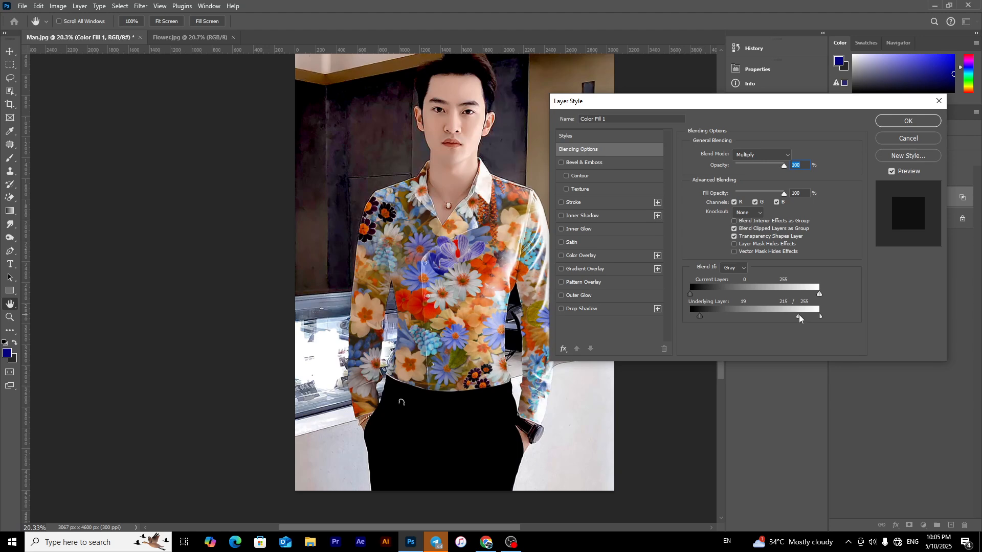
{"action": "left_click", "coordinate": [900, 125]}
Toggle the flower layer's visibility repeatedly to compare the plain blue shirt with the floral one, leaving the layer shown.
{"action": "scroll", "coordinate": [502, 251], "scroll_direction": "down", "scroll_amount": 2}
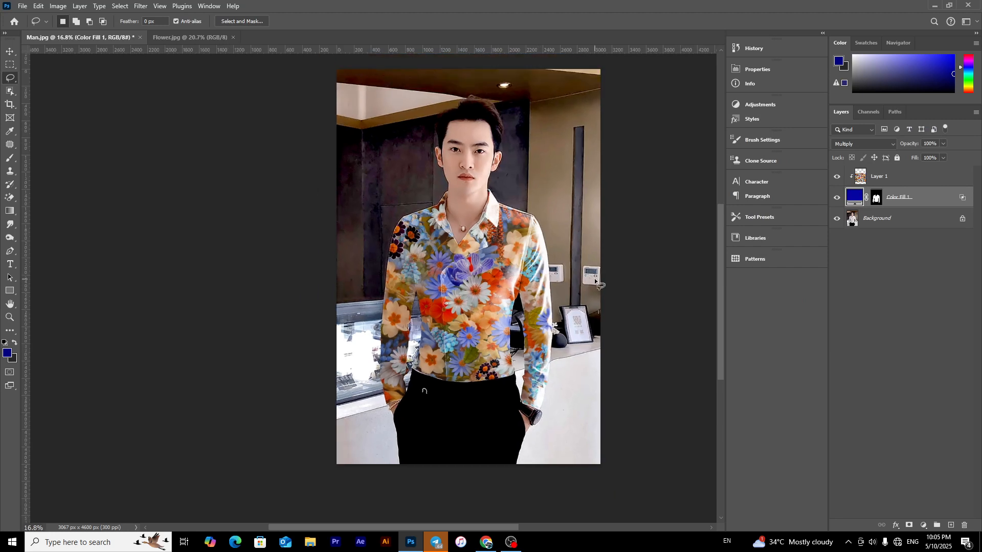
{"action": "left_click_drag", "start_coordinate": [627, 274], "coordinate": [617, 269]}
{"action": "scroll", "coordinate": [653, 252], "scroll_direction": "up", "scroll_amount": 1}
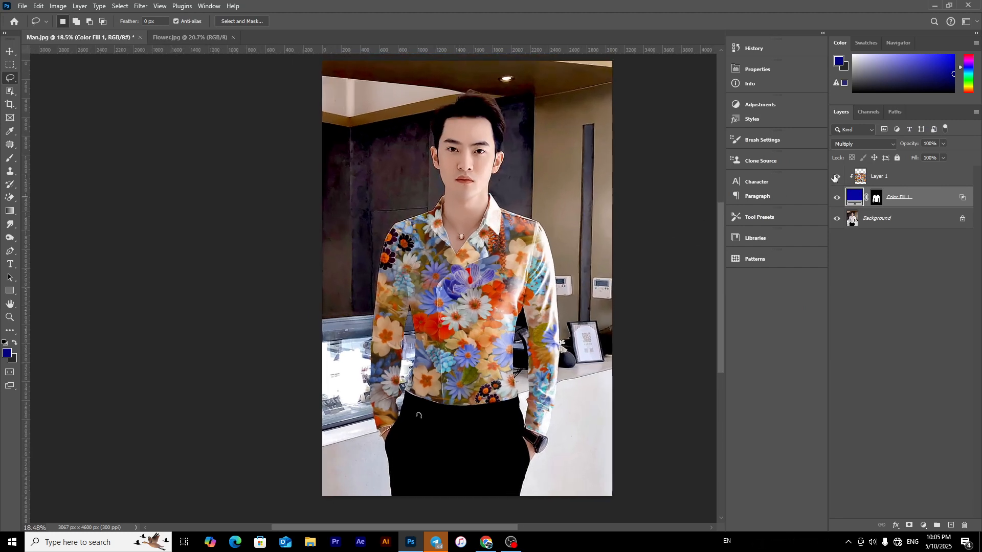
{"action": "left_click", "coordinate": [837, 176]}
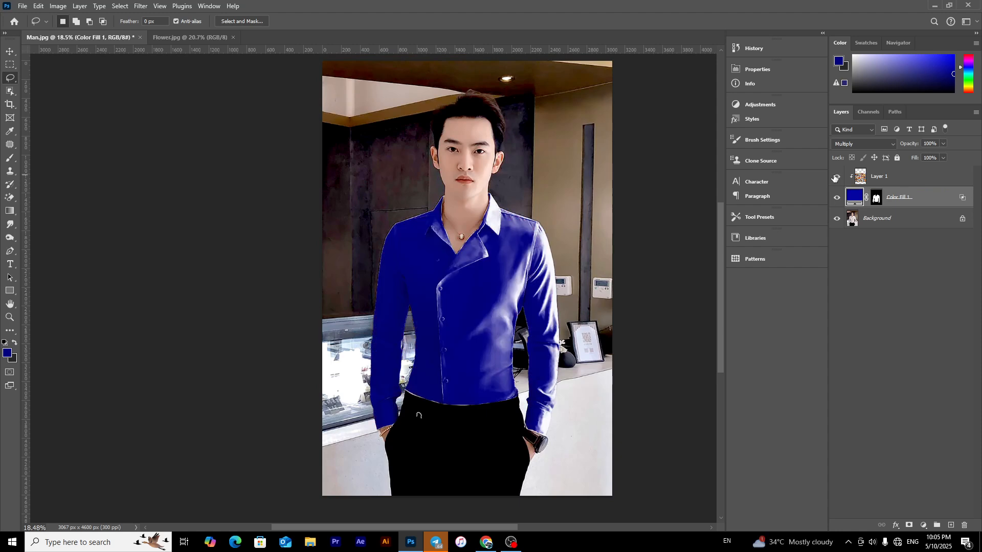
{"action": "left_click", "coordinate": [836, 177]}
{"action": "left_click", "coordinate": [835, 178]}
{"action": "left_click", "coordinate": [835, 177]}
{"action": "left_click", "coordinate": [836, 178]}
{"action": "left_click", "coordinate": [836, 178]}
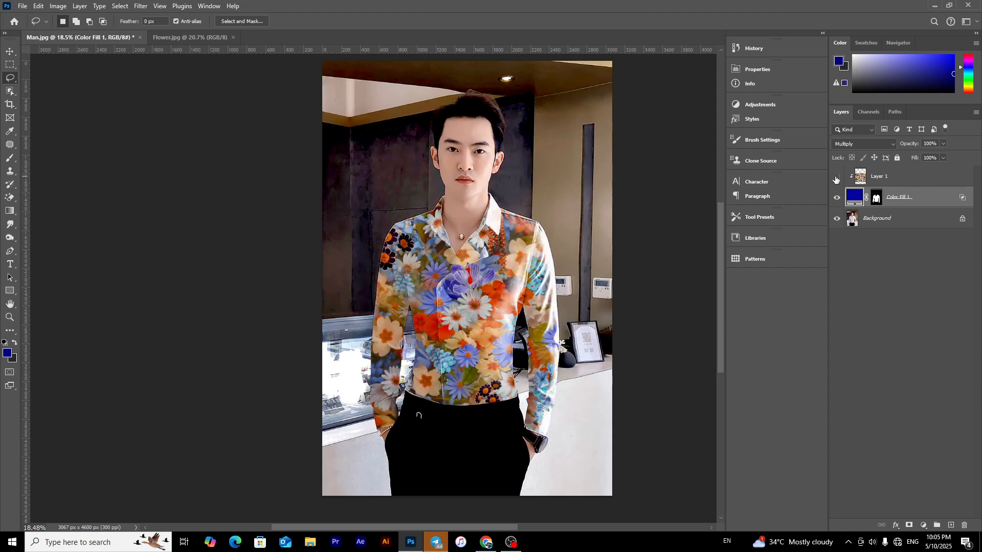
{"action": "left_click", "coordinate": [837, 179]}
{"action": "left_click", "coordinate": [836, 179]}
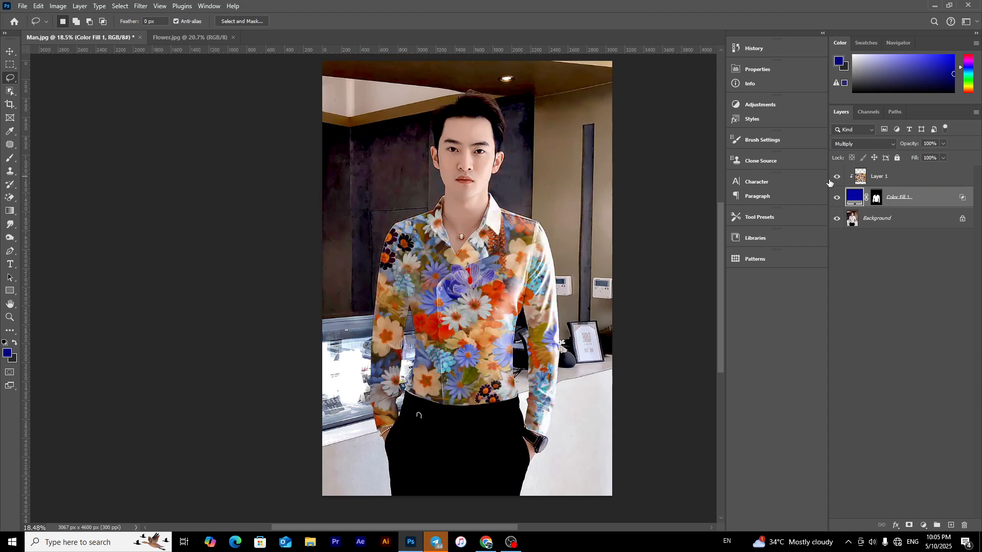